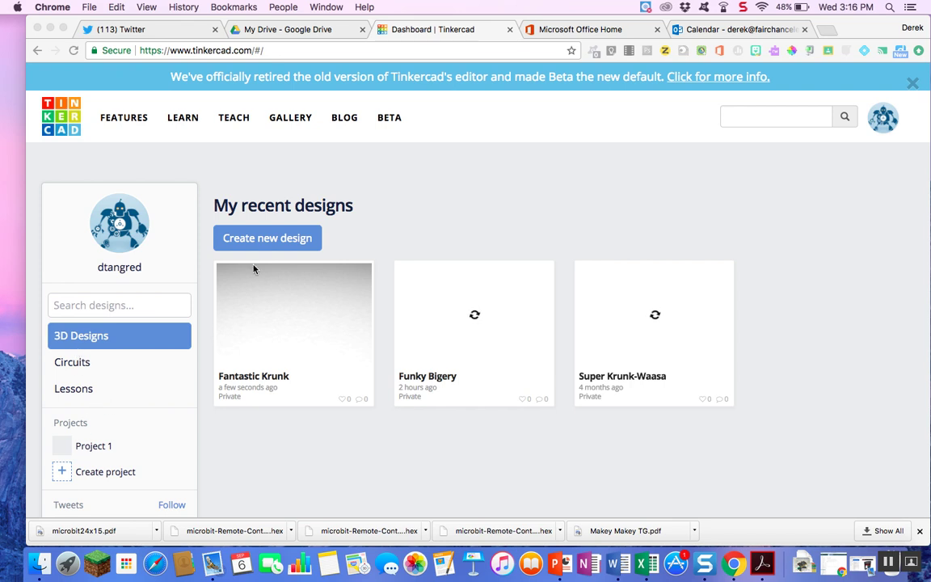
Create a new 3D design from the dashboard.
click(296, 238)
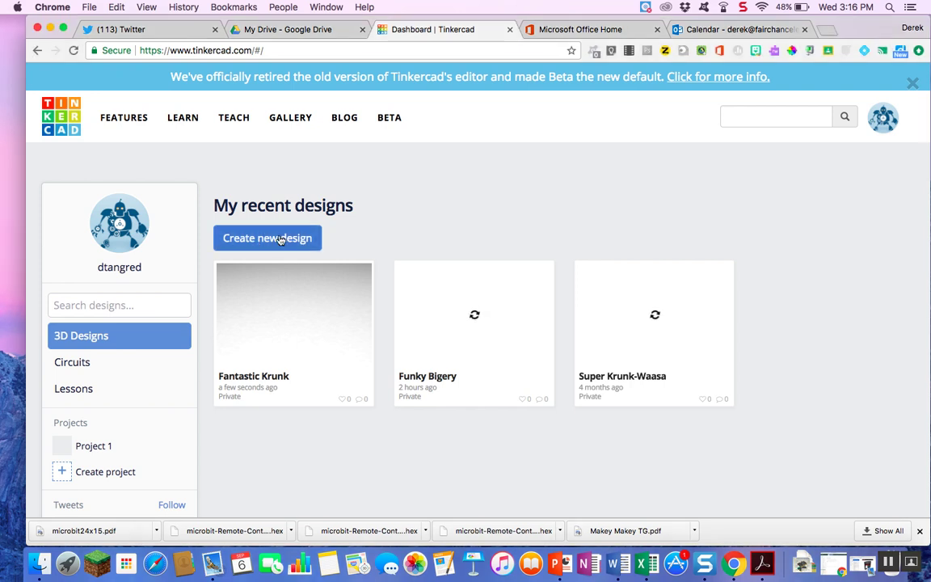
click(280, 238)
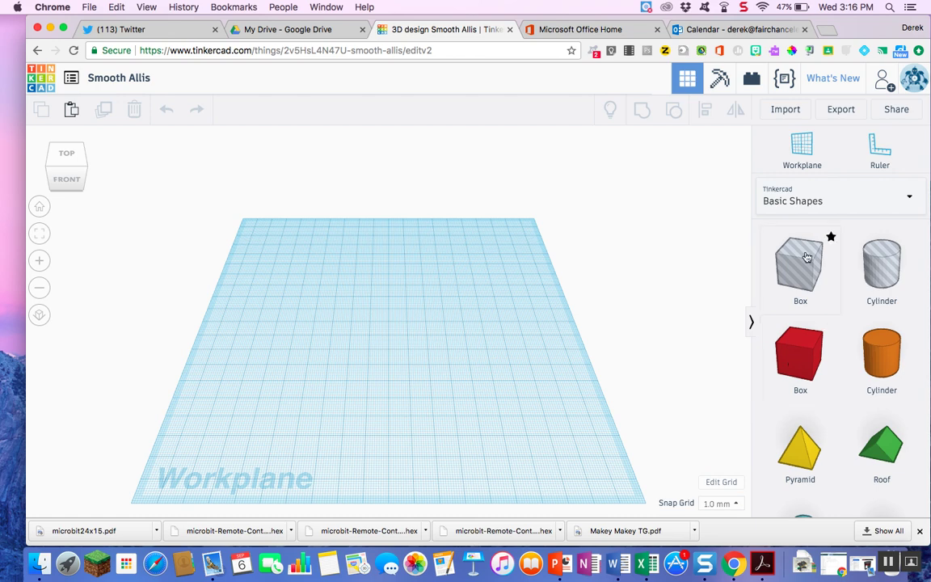
Place a solid red box from the Basic Shapes library near the middle of the workplane.
scroll(781, 416, down, 2)
scroll(781, 417, down, 5)
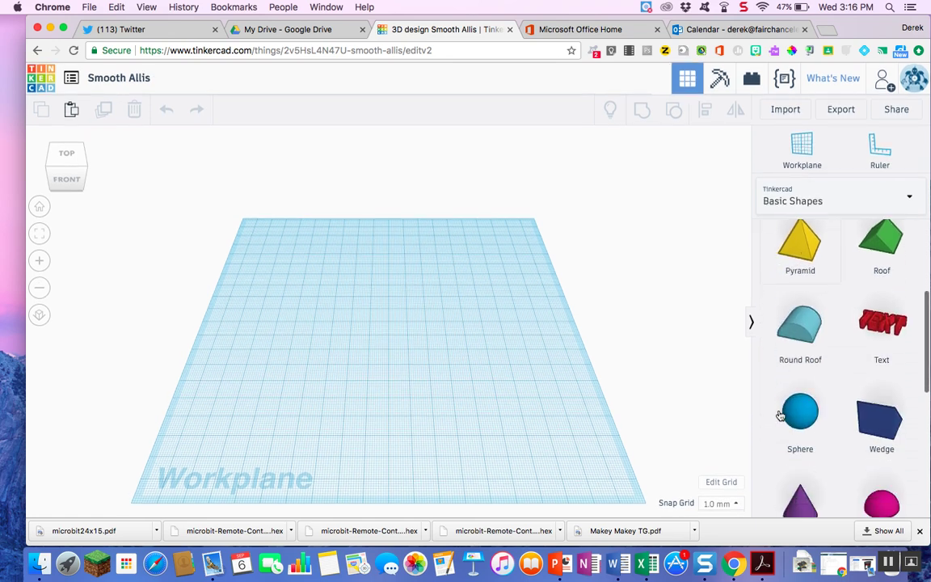
scroll(781, 416, up, 8)
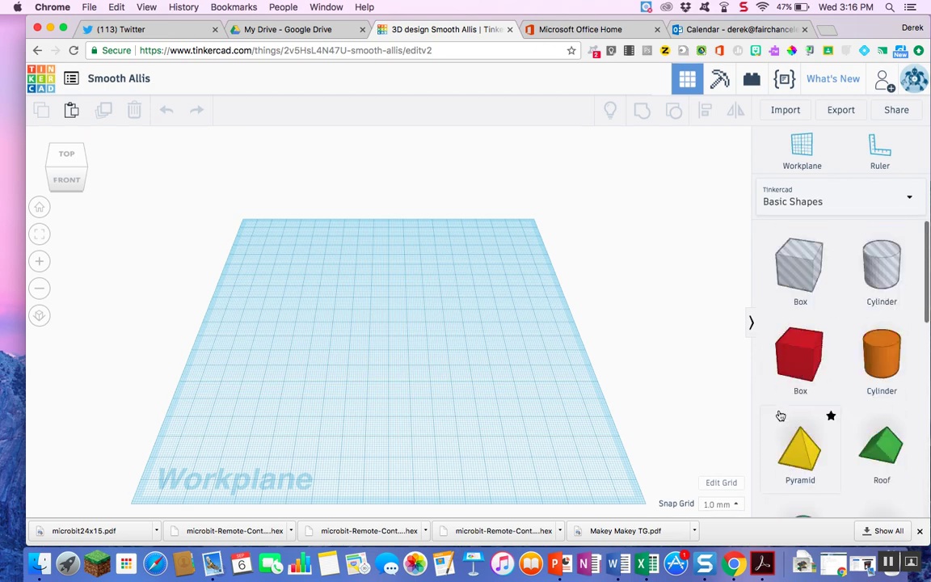
scroll(781, 416, down, 1)
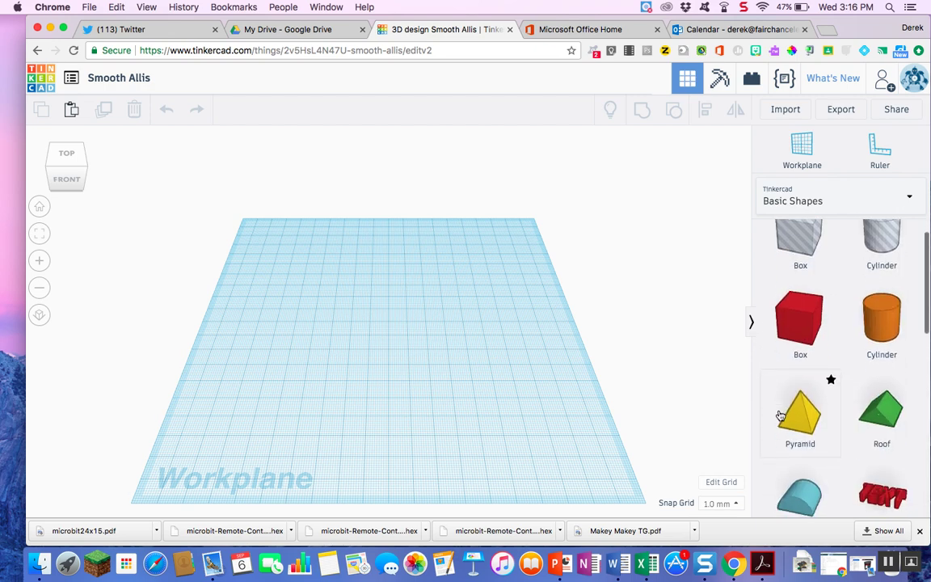
click(910, 201)
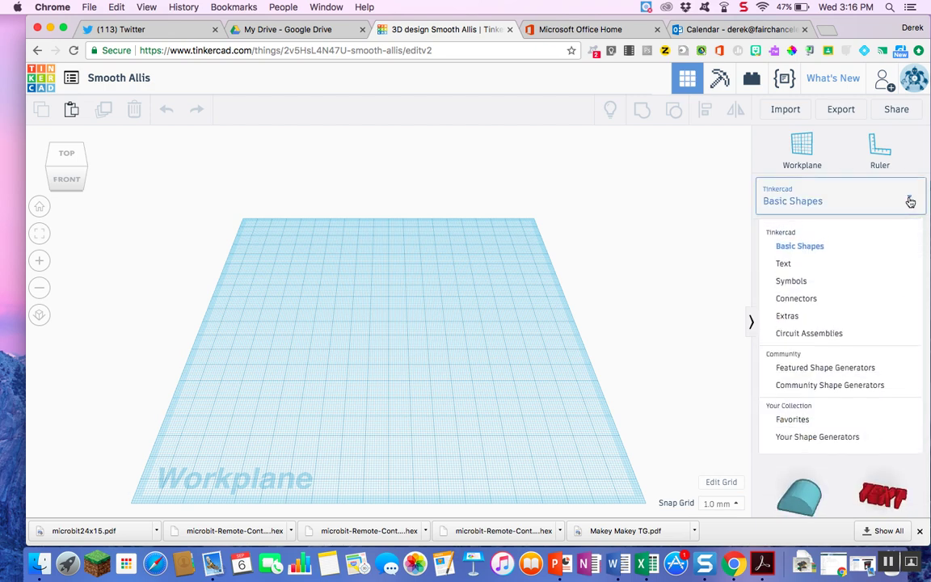
click(696, 197)
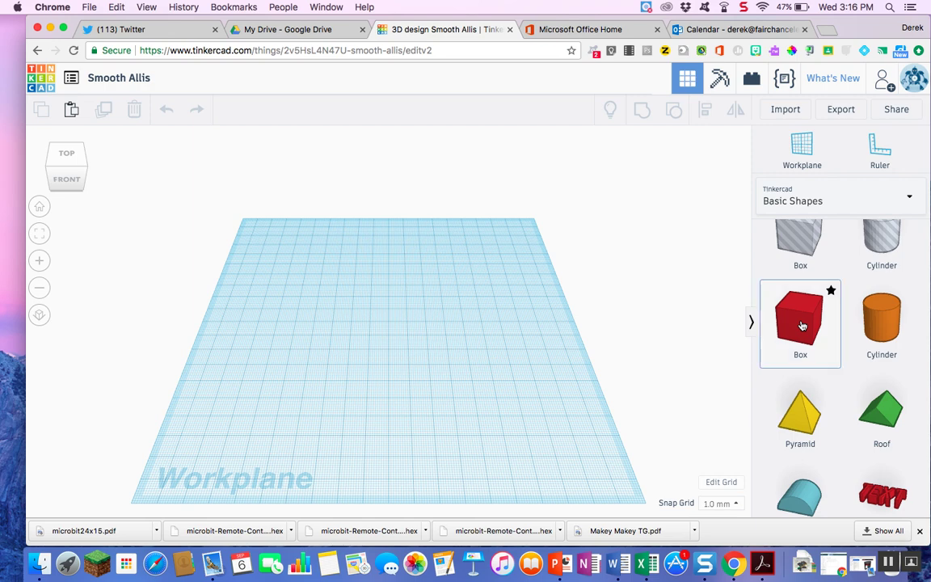
drag(803, 326, 389, 353)
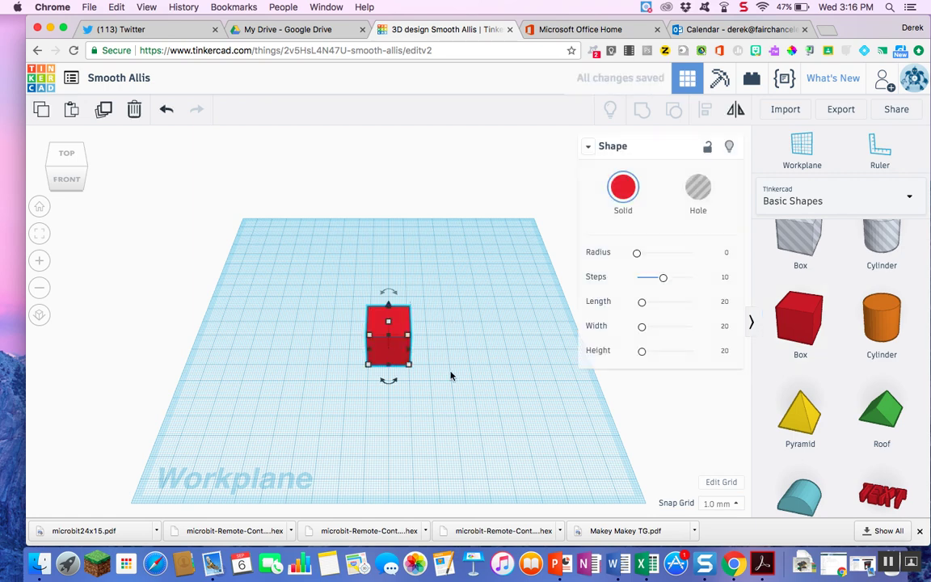
Lower the red box's height to make it a flat block about half as tall as it is wide.
click(428, 399)
scroll(428, 400, down, 3)
scroll(428, 399, up, 3)
scroll(429, 399, up, 3)
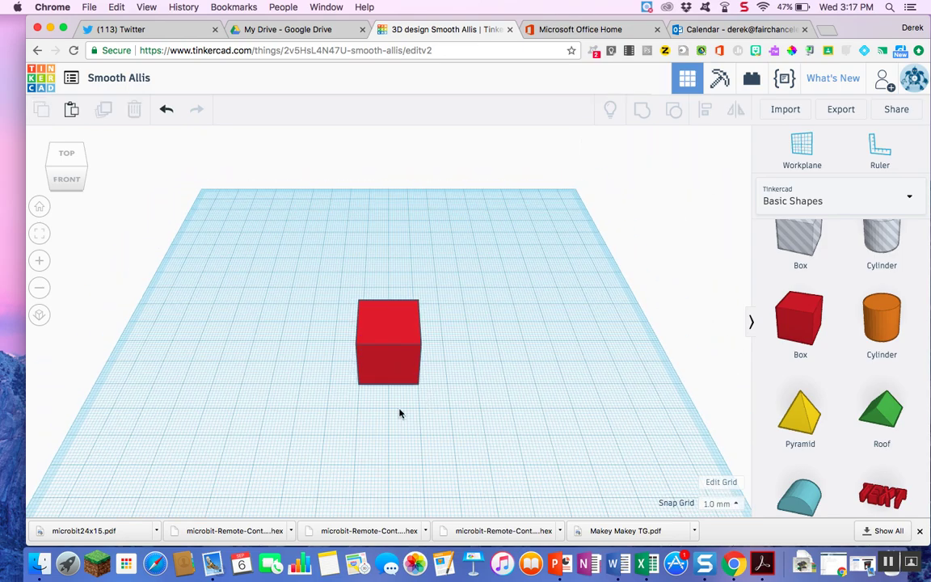
scroll(385, 420, up, 3)
click(386, 351)
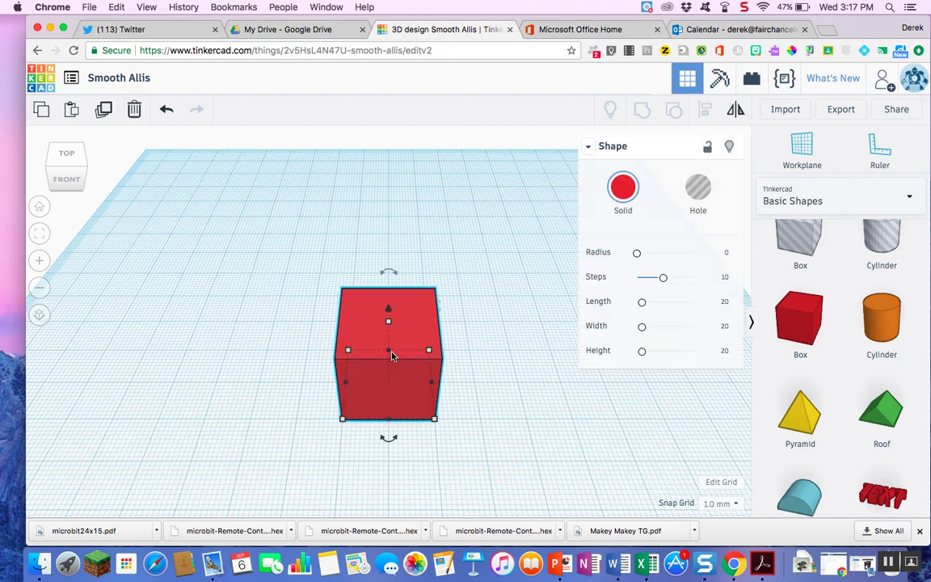
drag(387, 351, 387, 360)
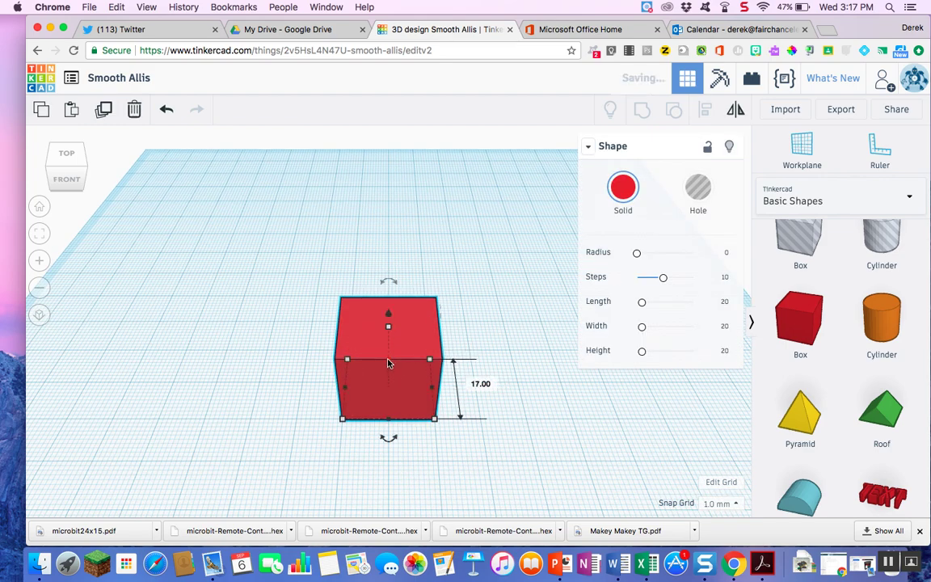
click(300, 438)
right_drag(302, 439, 482, 401)
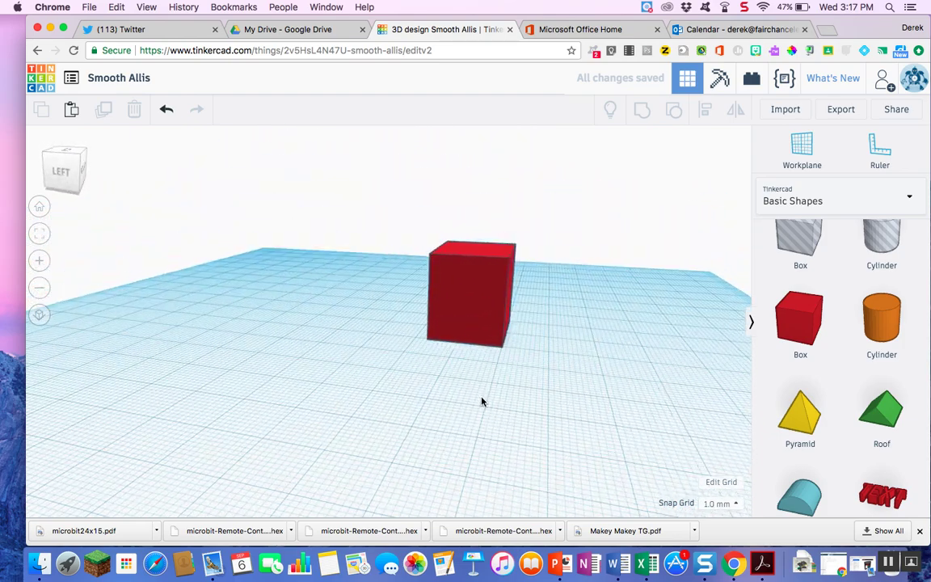
click(482, 262)
drag(476, 252, 470, 302)
click(524, 389)
right_drag(524, 388, 360, 422)
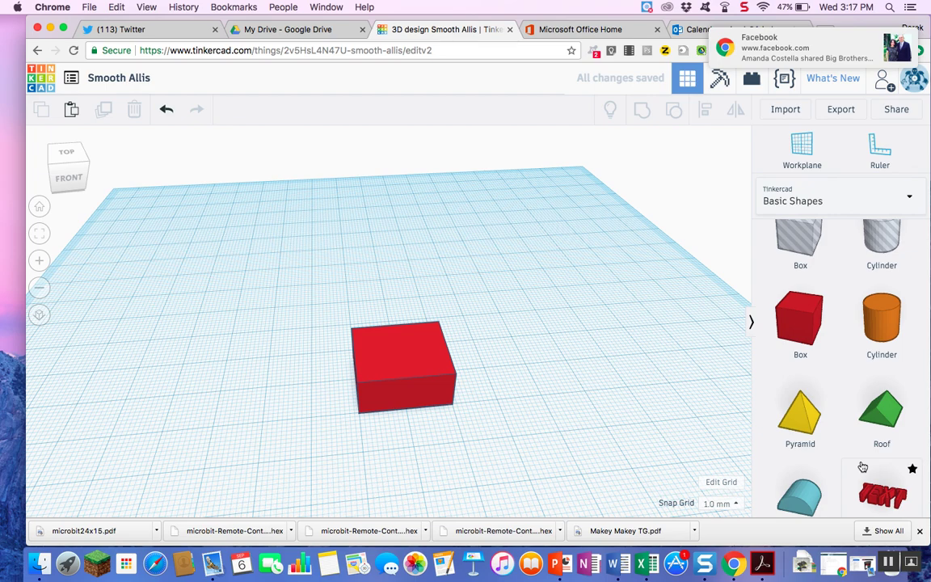
Place a Tube from the Basic Shapes against the block's left side, slightly overlapping it.
scroll(863, 468, down, 1)
scroll(862, 468, down, 5)
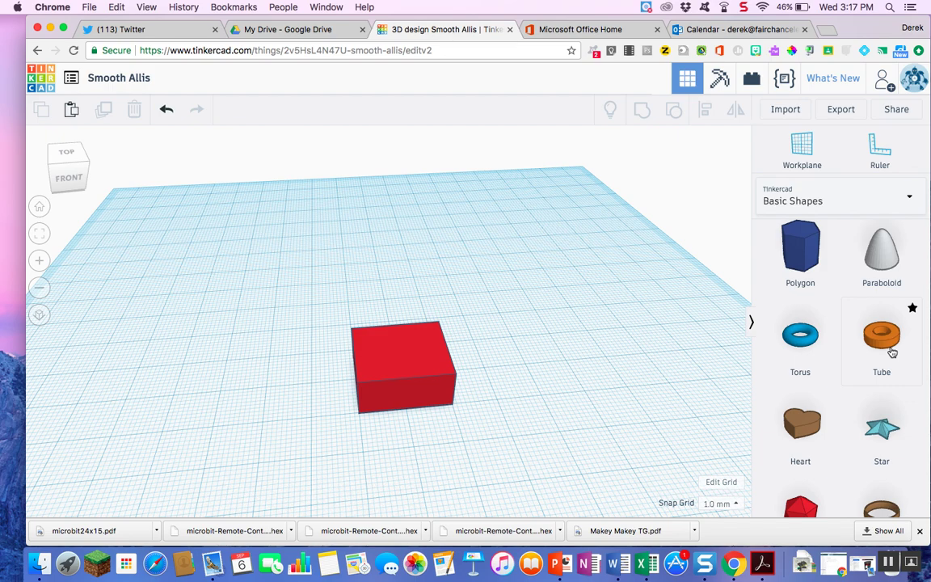
click(893, 352)
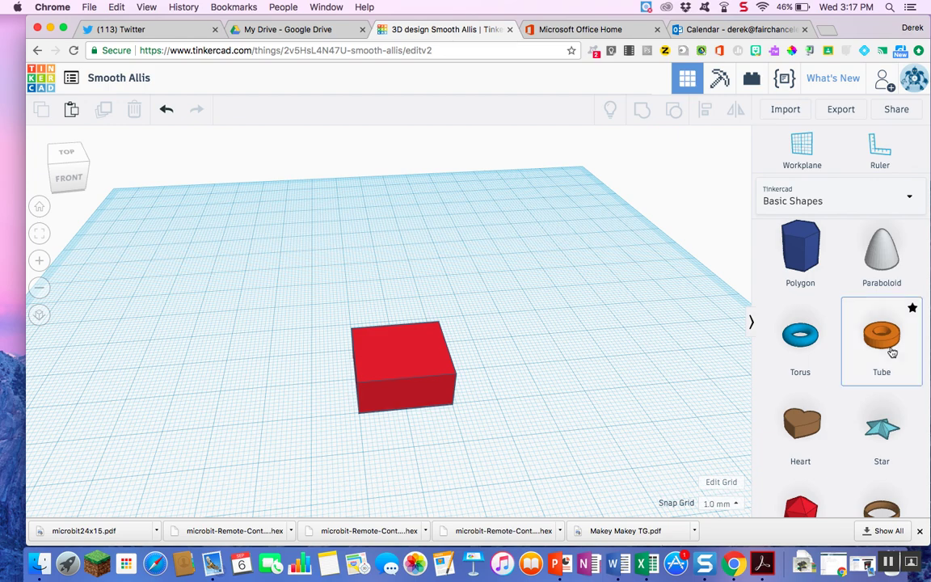
mouse_move(856, 360)
drag(882, 344, 327, 386)
click(405, 443)
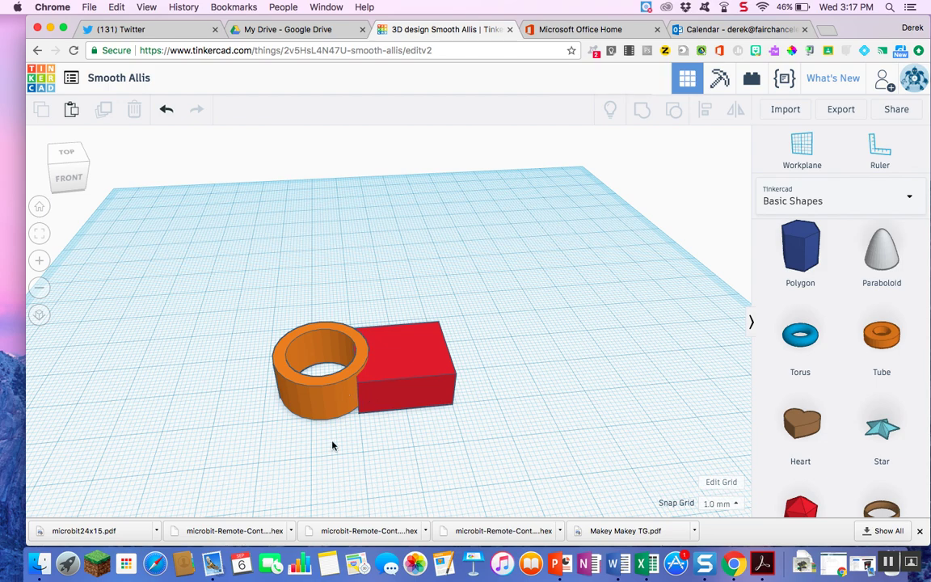
Lower the orange tube's height to 9 mm so it sits closer to the block's height.
drag(332, 444, 393, 453)
right_drag(335, 454, 488, 439)
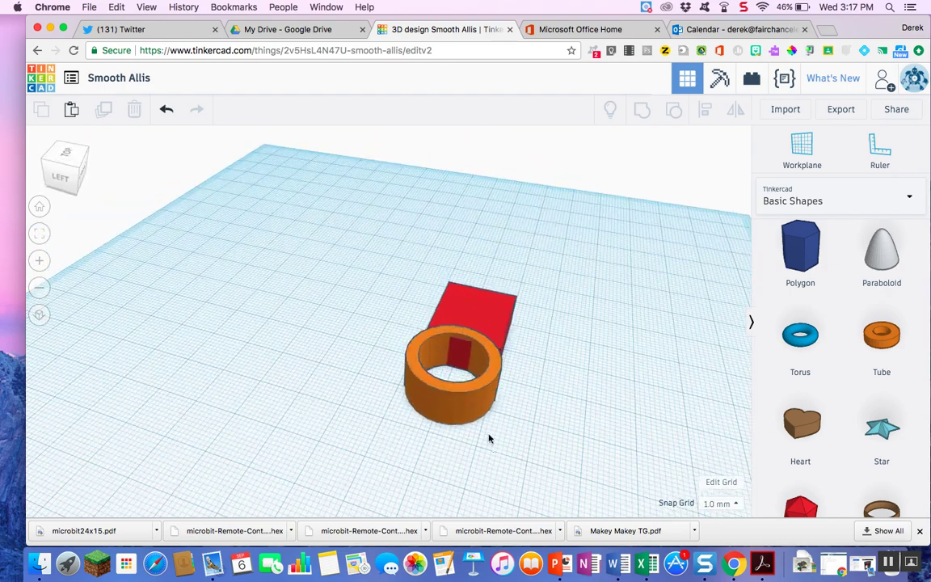
click(457, 352)
drag(453, 362, 453, 367)
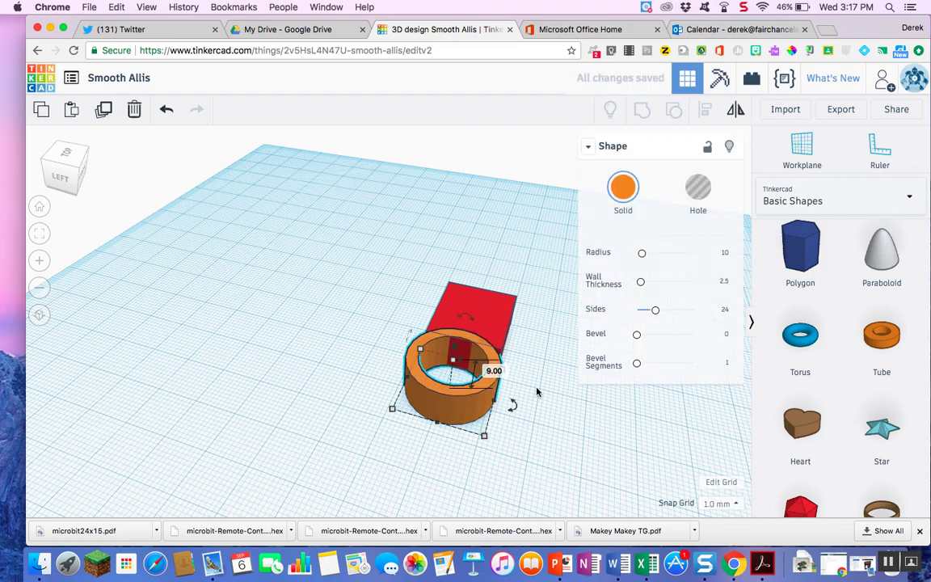
click(518, 437)
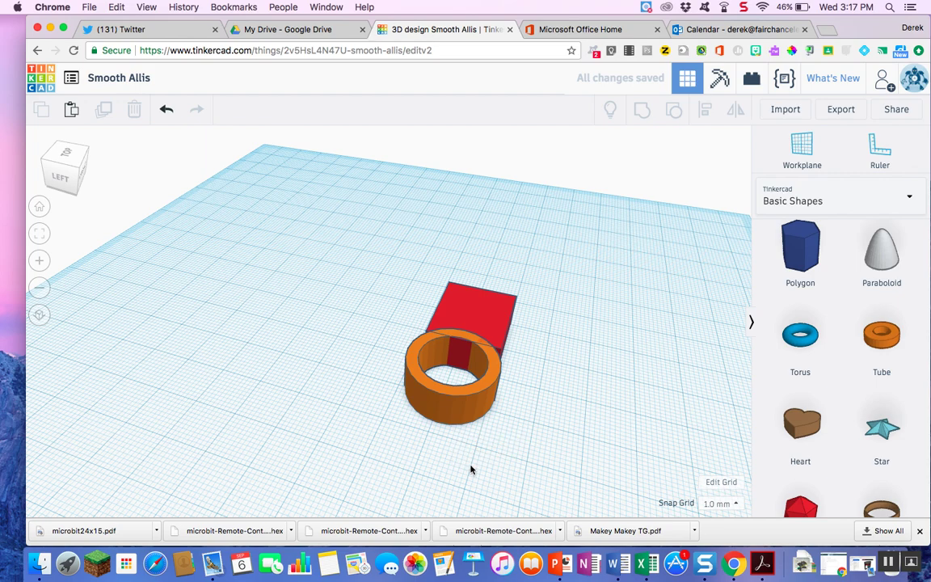
drag(471, 470, 479, 502)
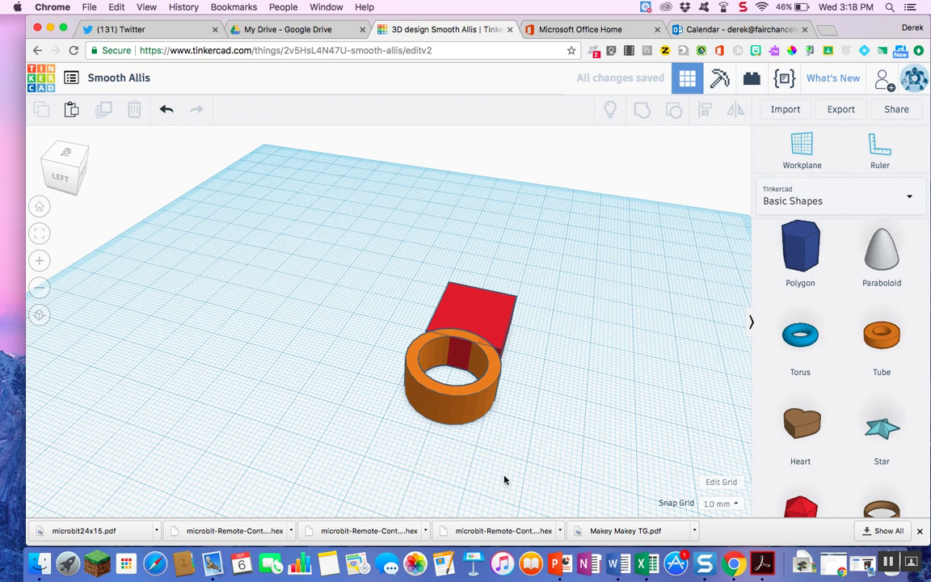
Select the tube and the block together and group them into one solid shape.
right_drag(503, 480, 334, 491)
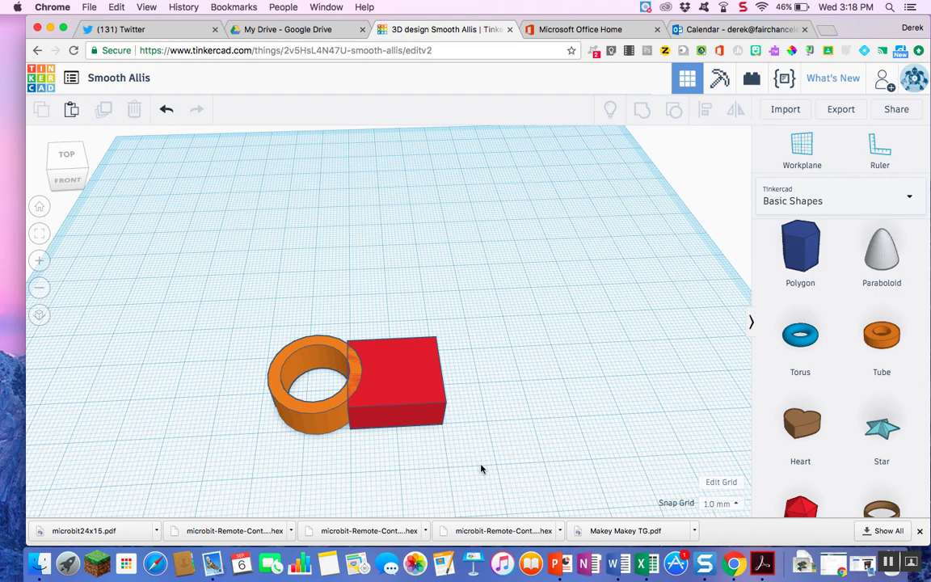
drag(481, 468, 243, 302)
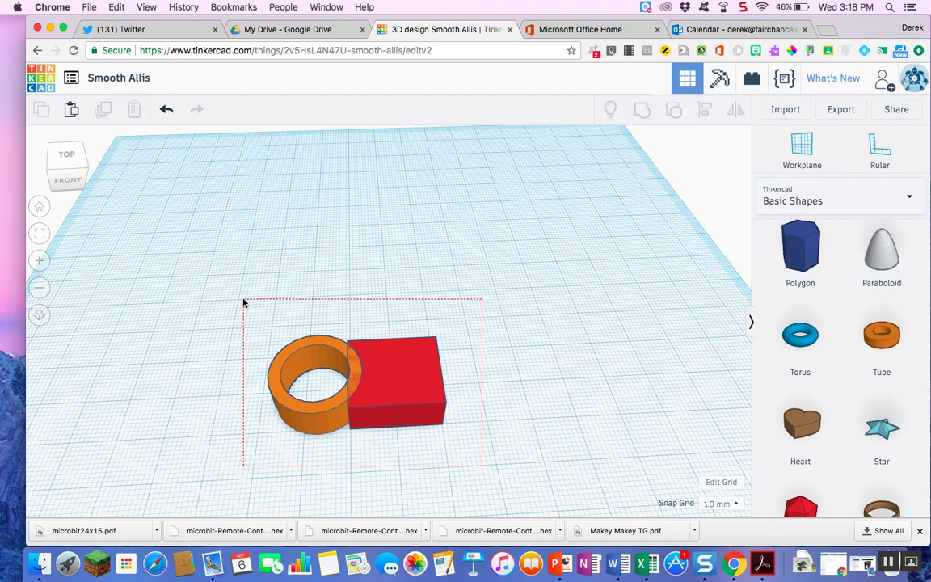
drag(243, 303, 243, 302)
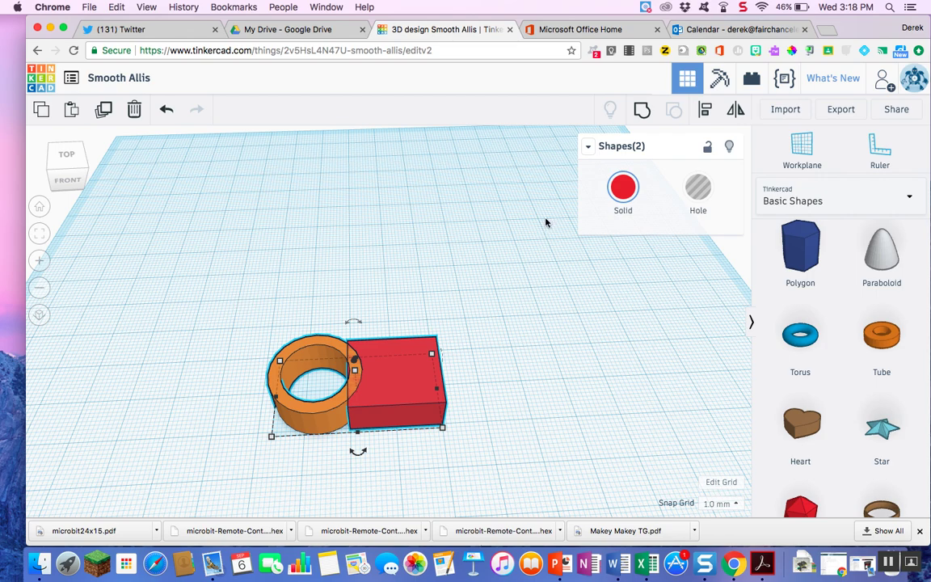
click(634, 114)
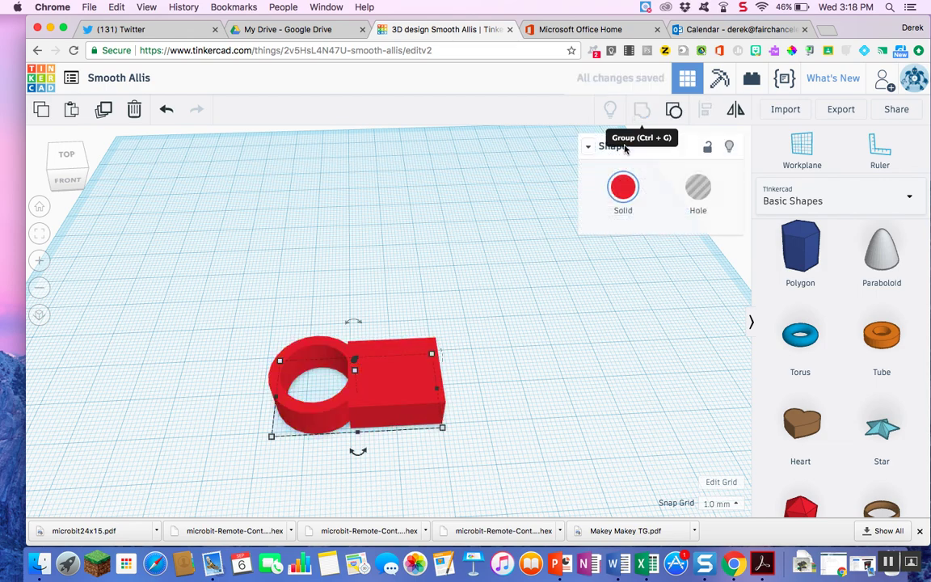
click(558, 496)
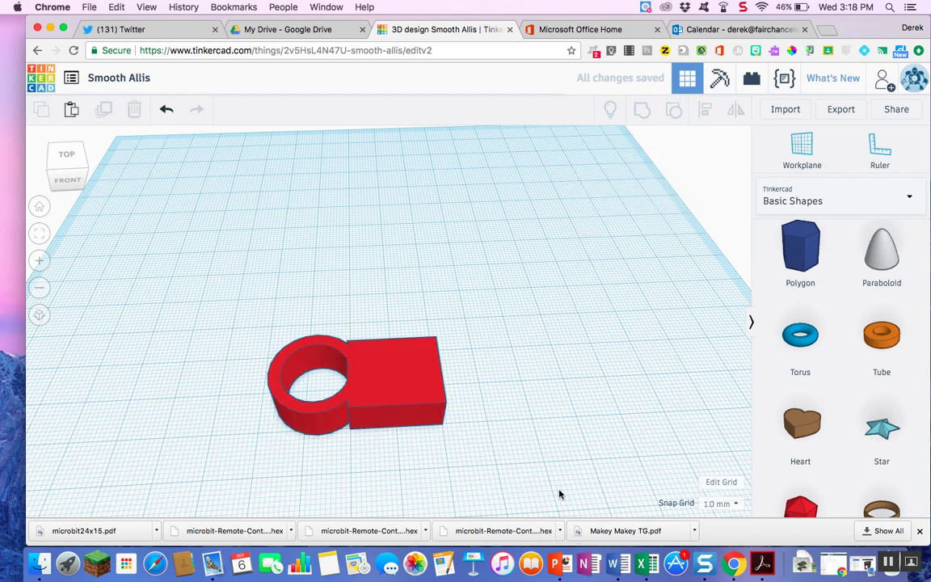